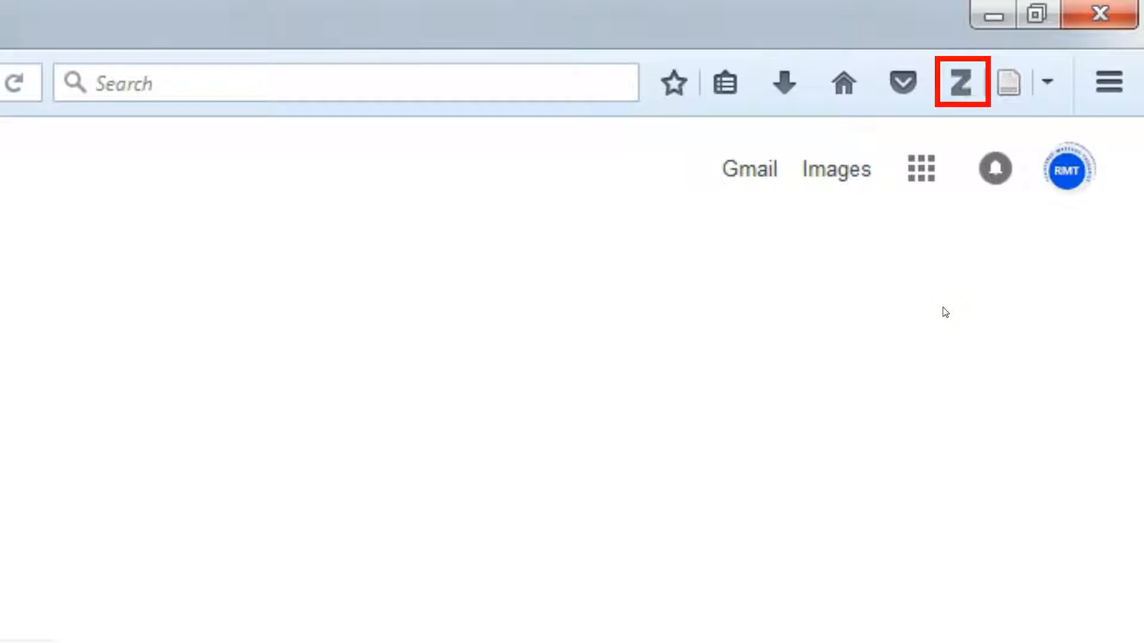
Start creating a new group from the Zotero pane and log in to the Zotero website
click(956, 90)
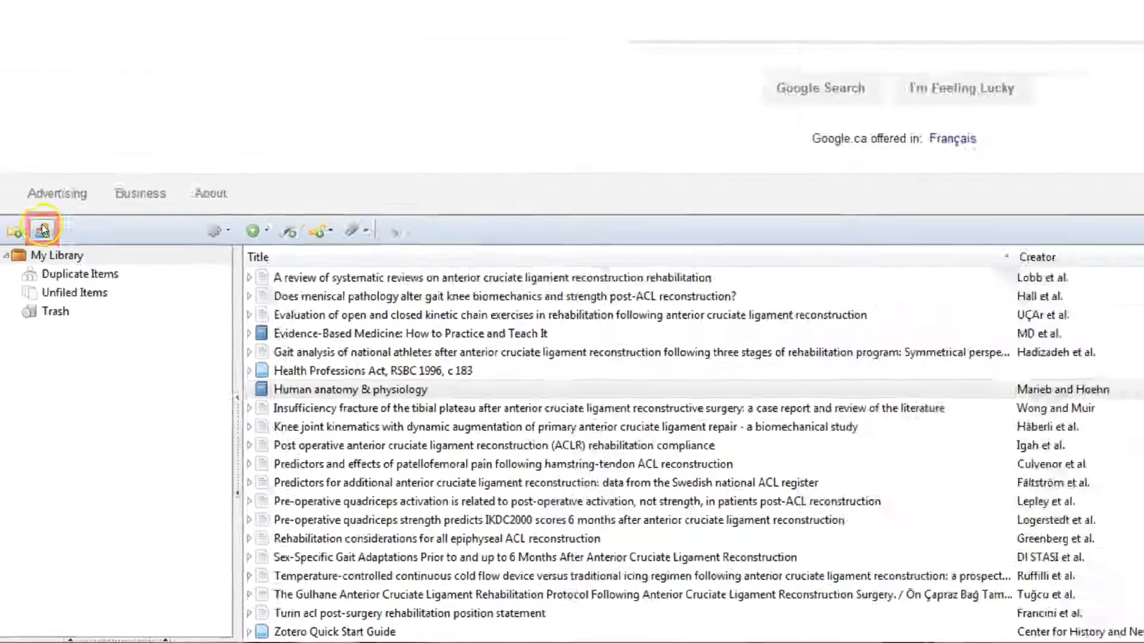
click(57, 81)
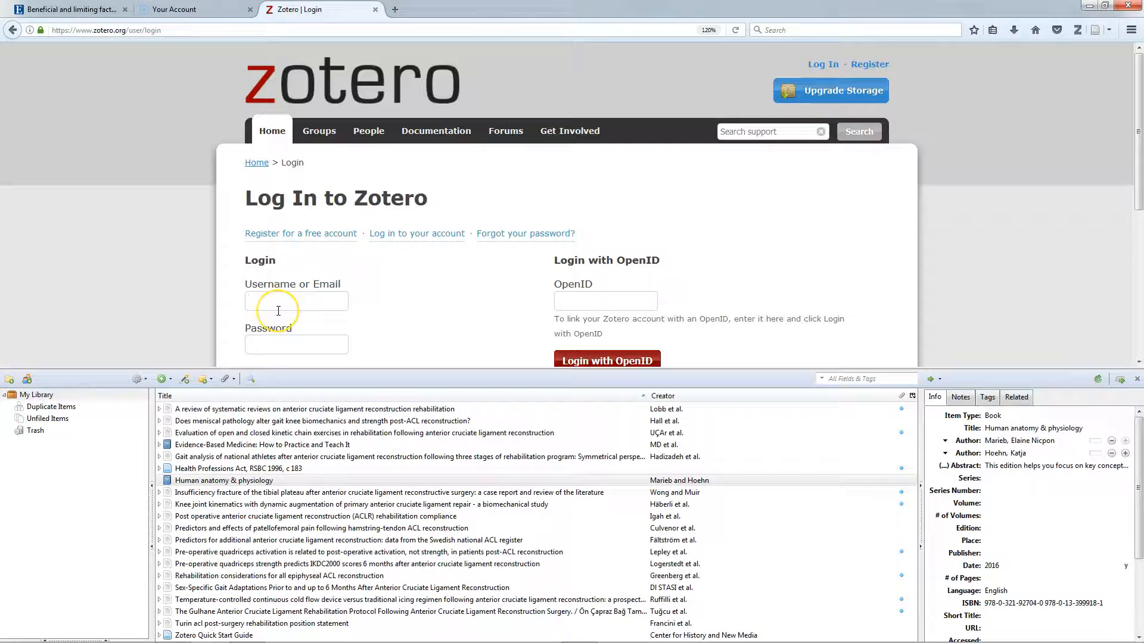
click(278, 310)
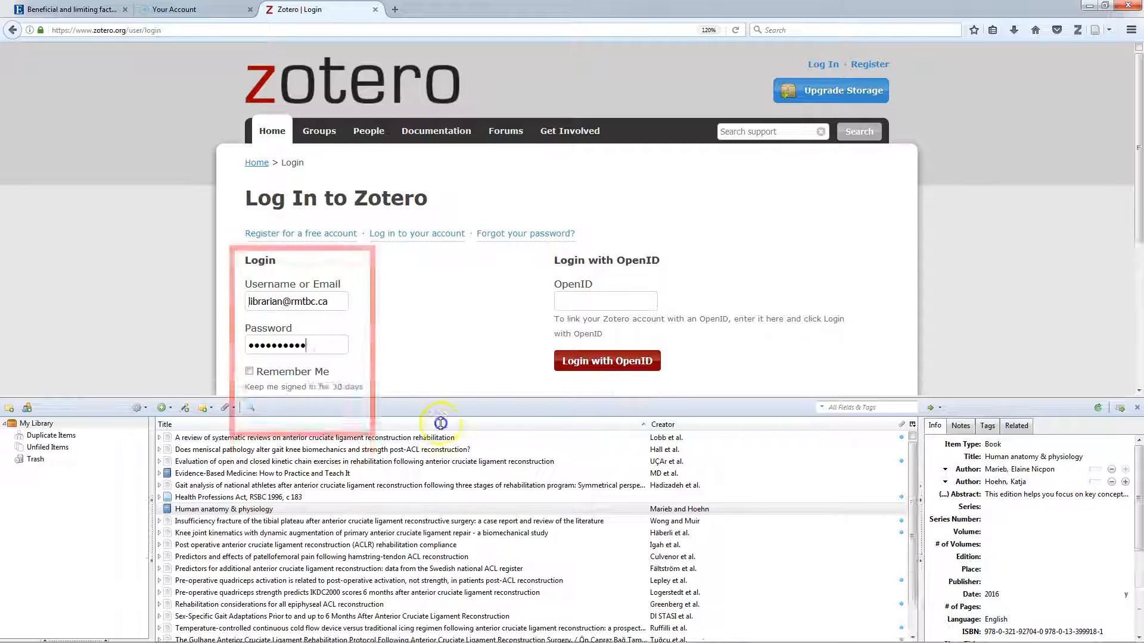
mouse_move(439, 421)
mouse_down()
mouse_move(429, 493)
mouse_move(429, 474)
mouse_up()
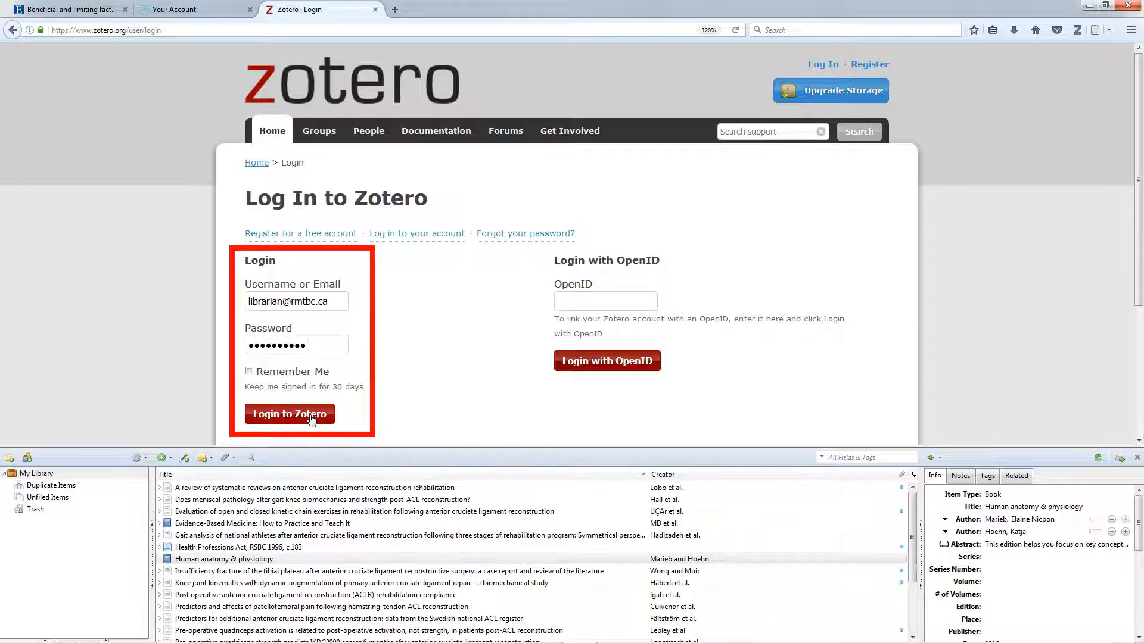
click(310, 419)
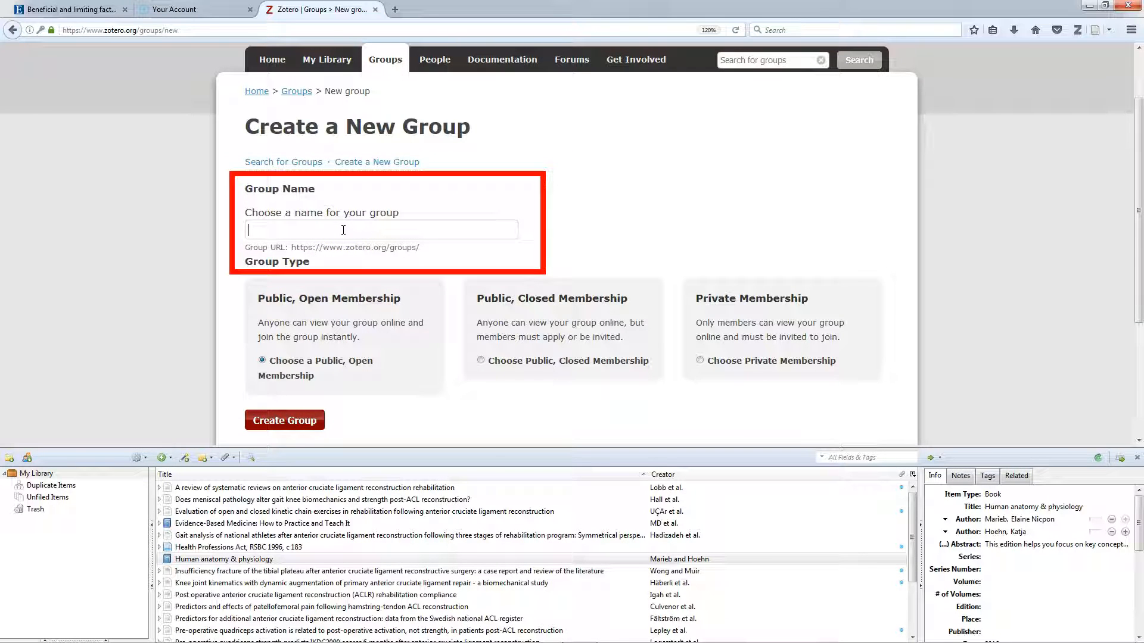
Create a new group named acl rehab with Public, Closed Membership
click(343, 230)
text(acl rehab)
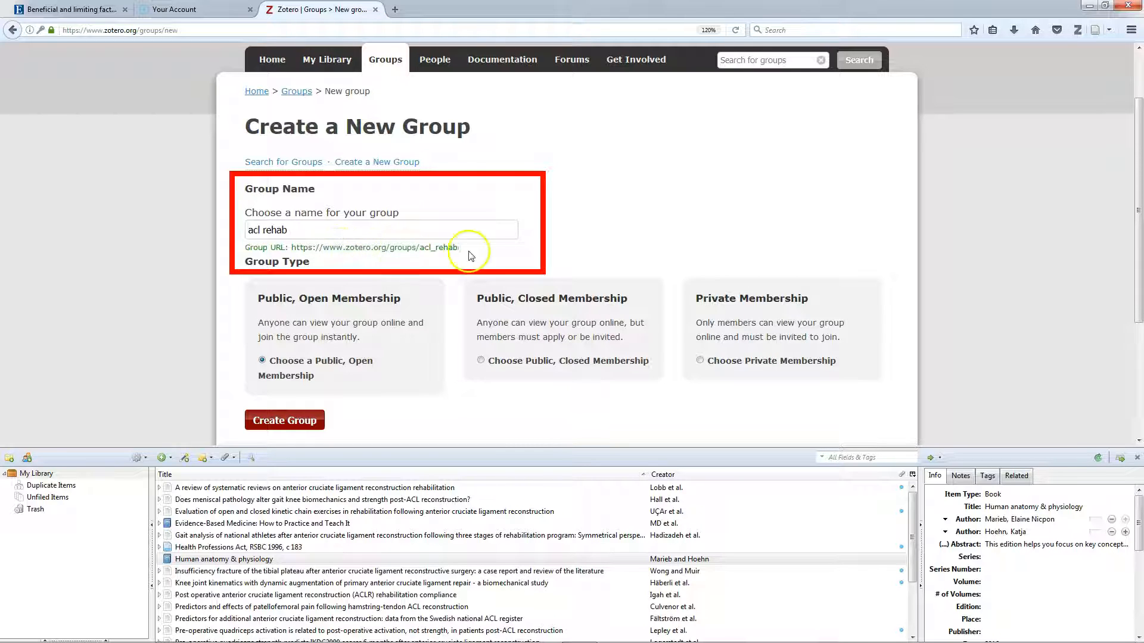
drag(458, 248, 323, 250)
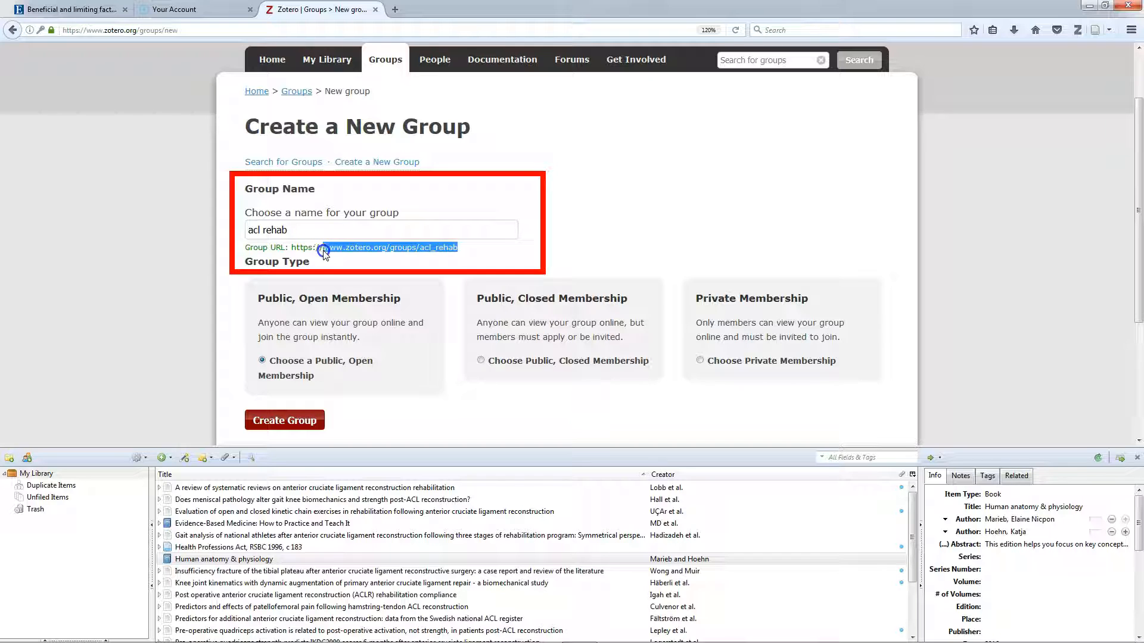
click(323, 250)
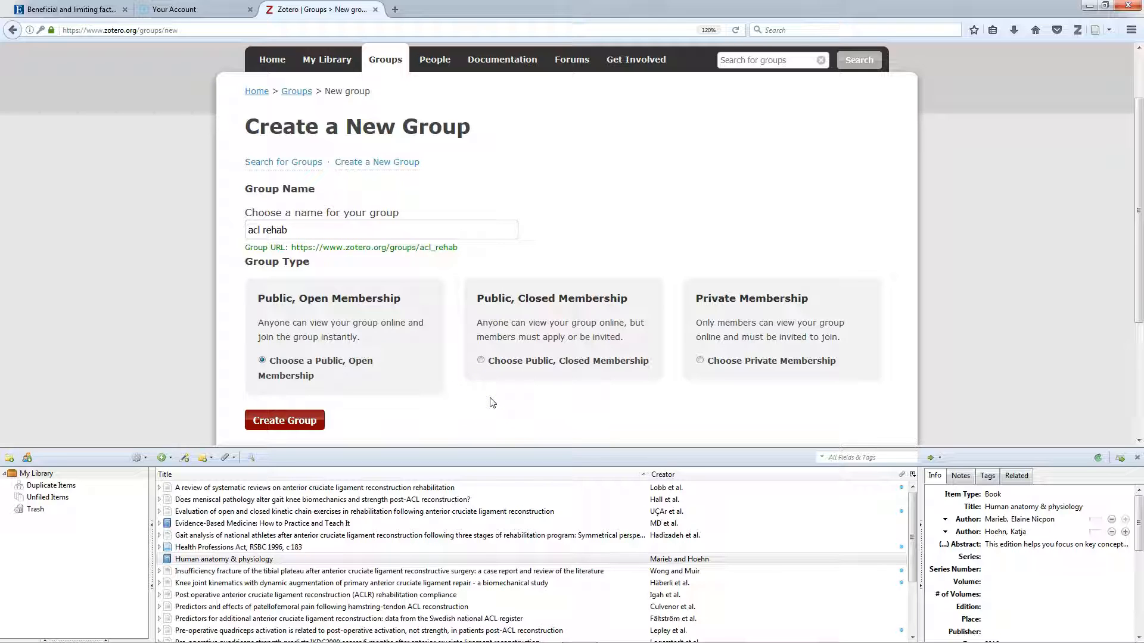
click(481, 360)
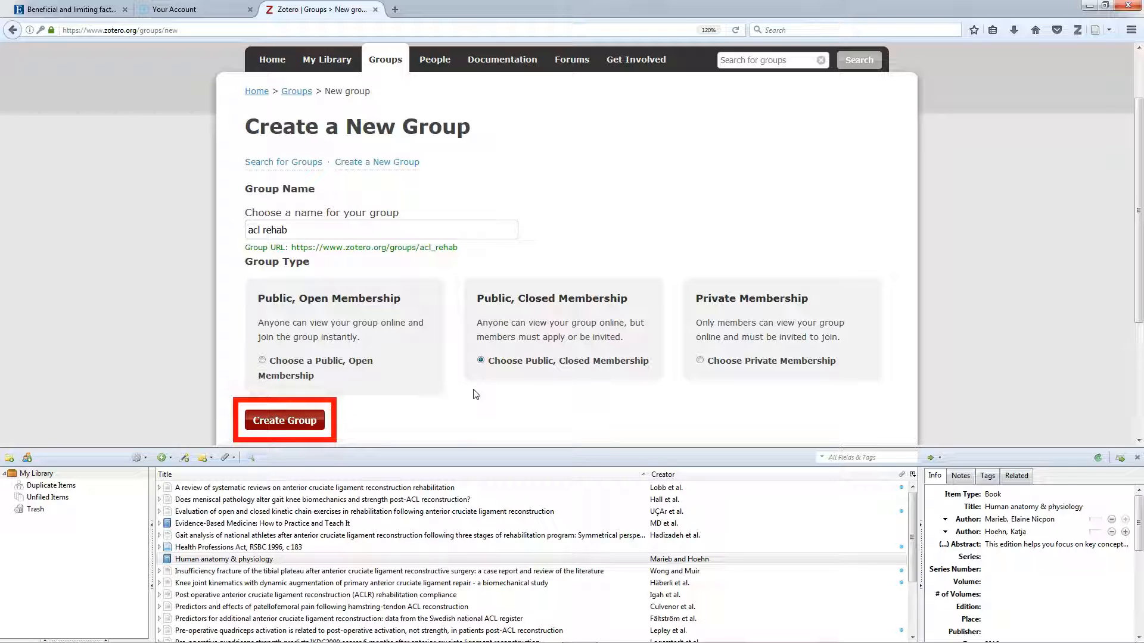
click(311, 426)
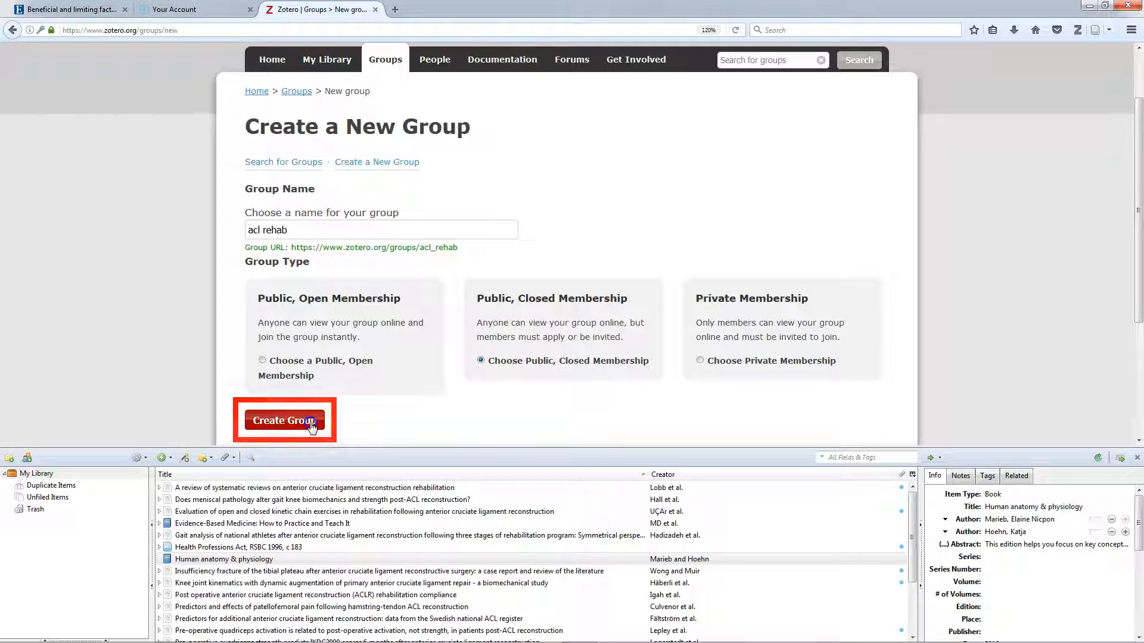
Save the group's library settings and sync the Zotero library
scroll(527, 333, down, 4)
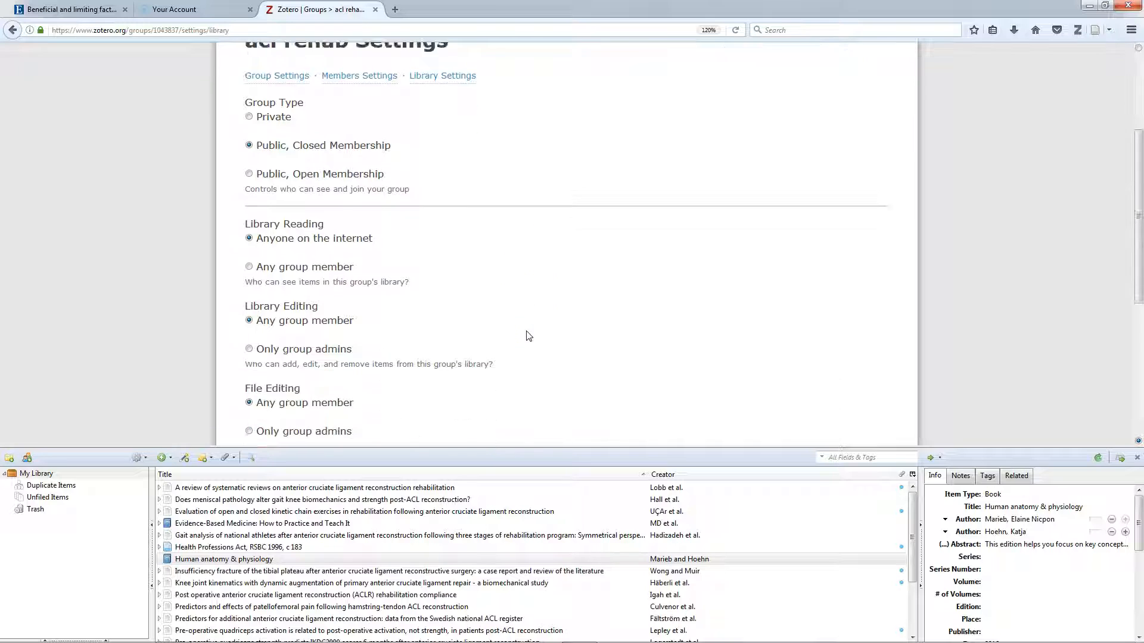
click(294, 332)
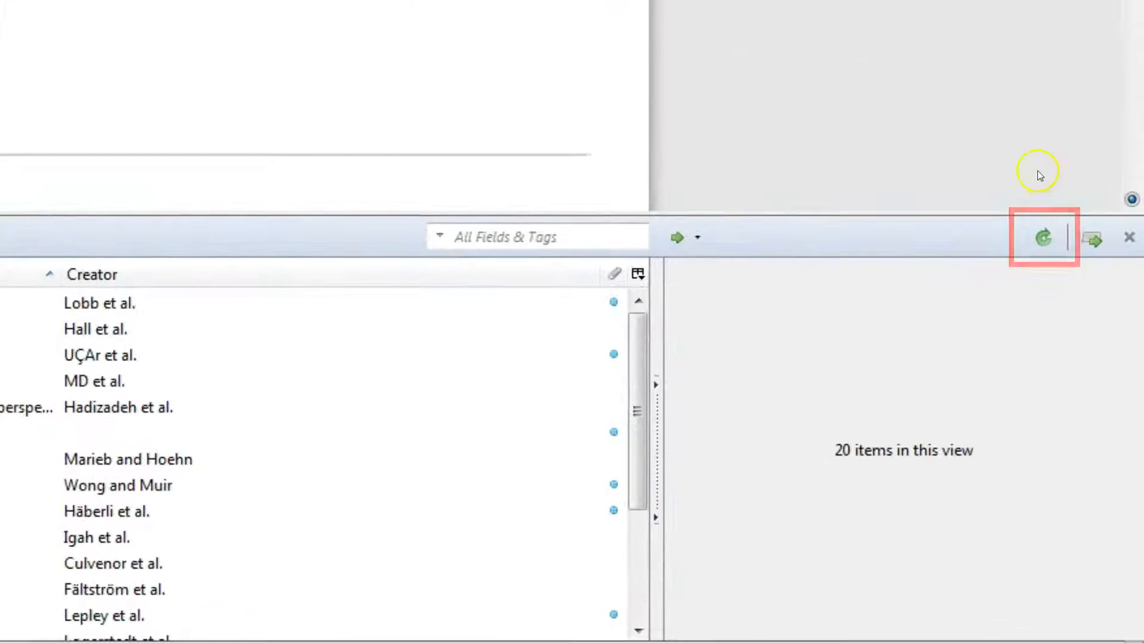
click(1043, 238)
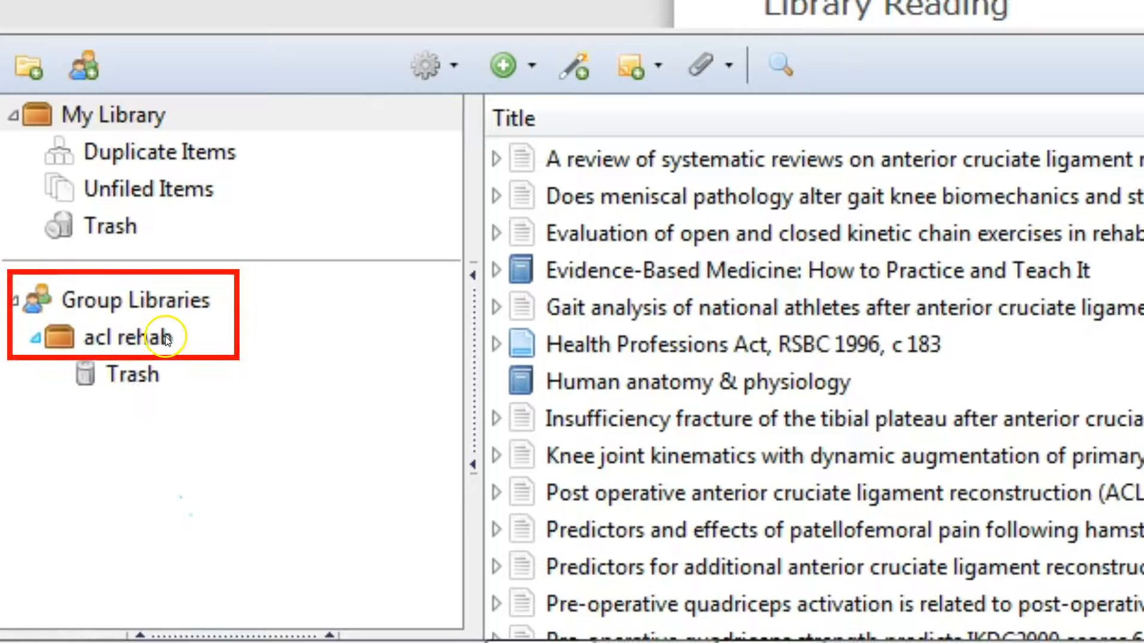
Copy the selected ACL articles from My Library into the acl rehab group library
click(115, 339)
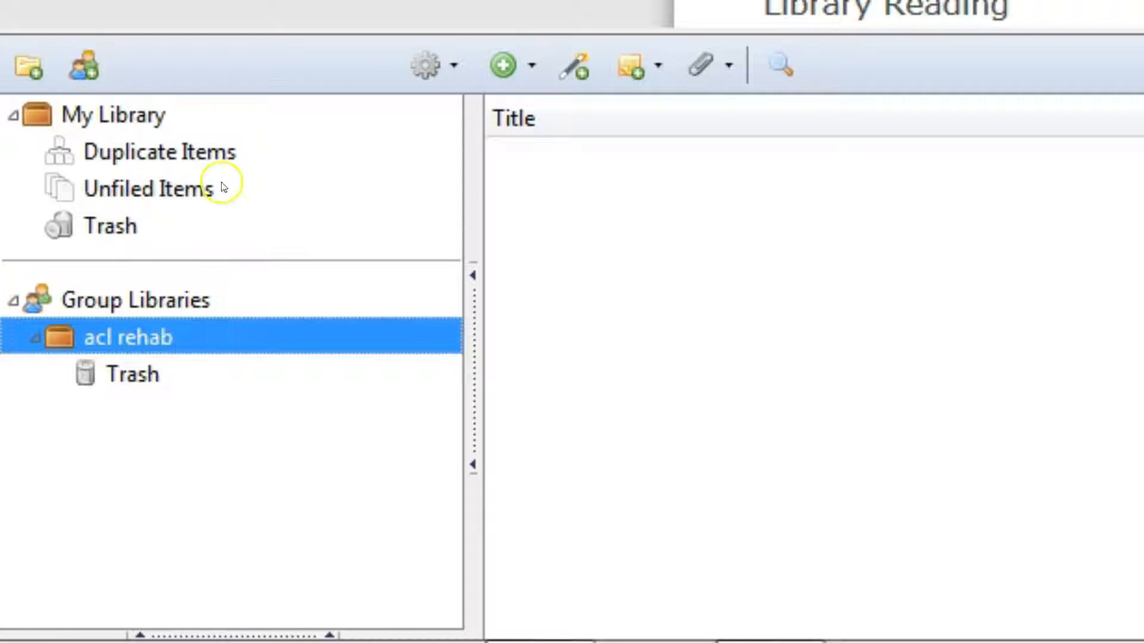
click(114, 112)
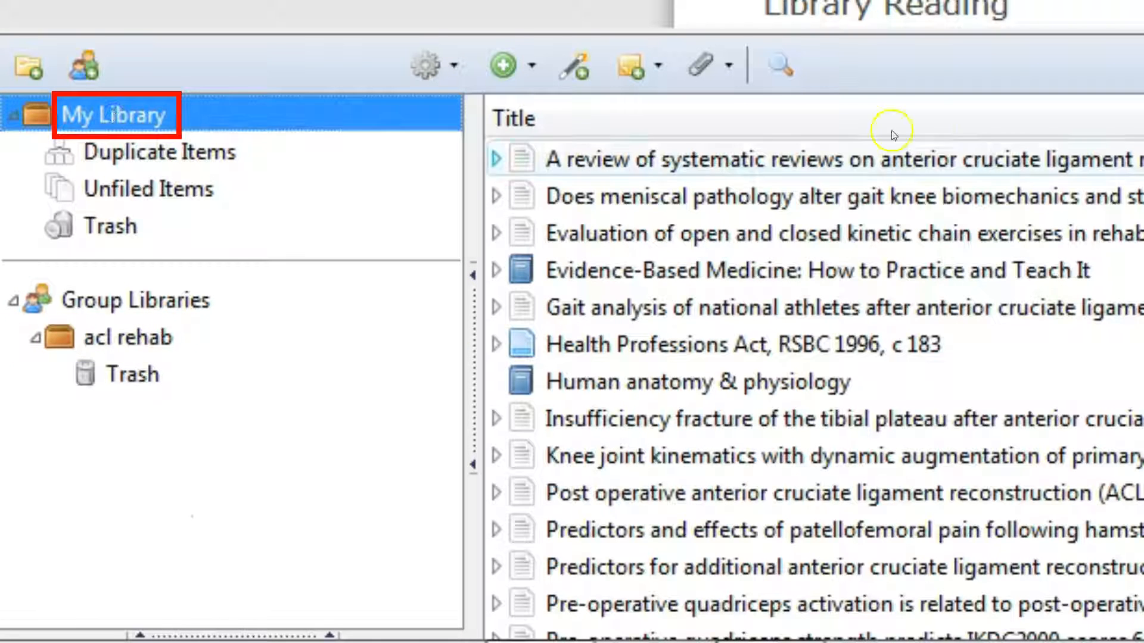
click(754, 158)
shift+click(754, 238)
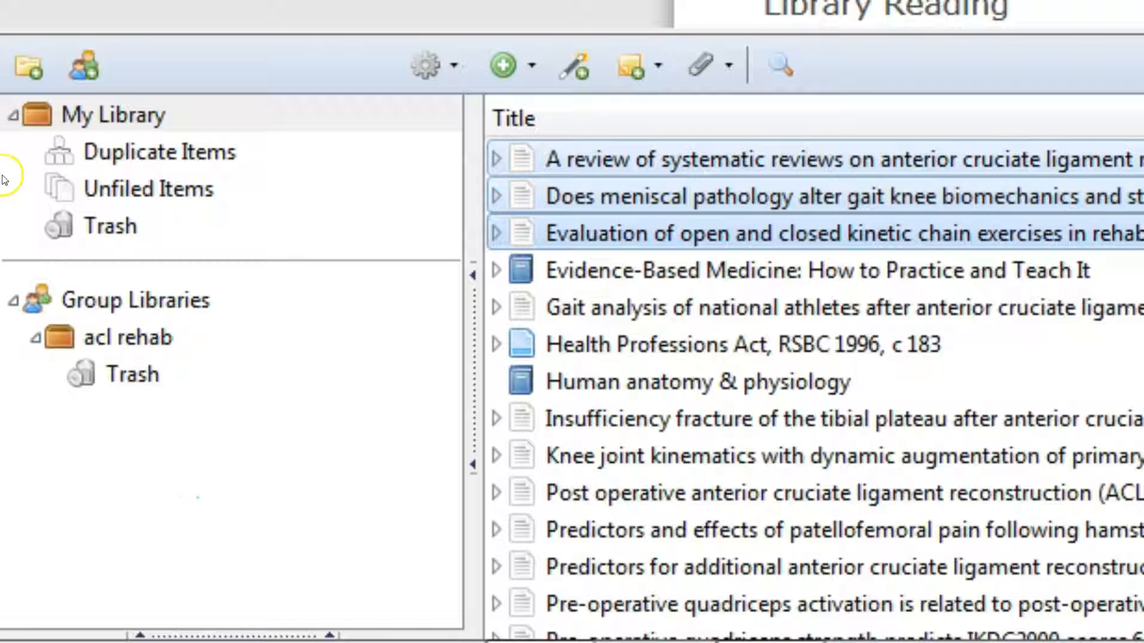
click(791, 302)
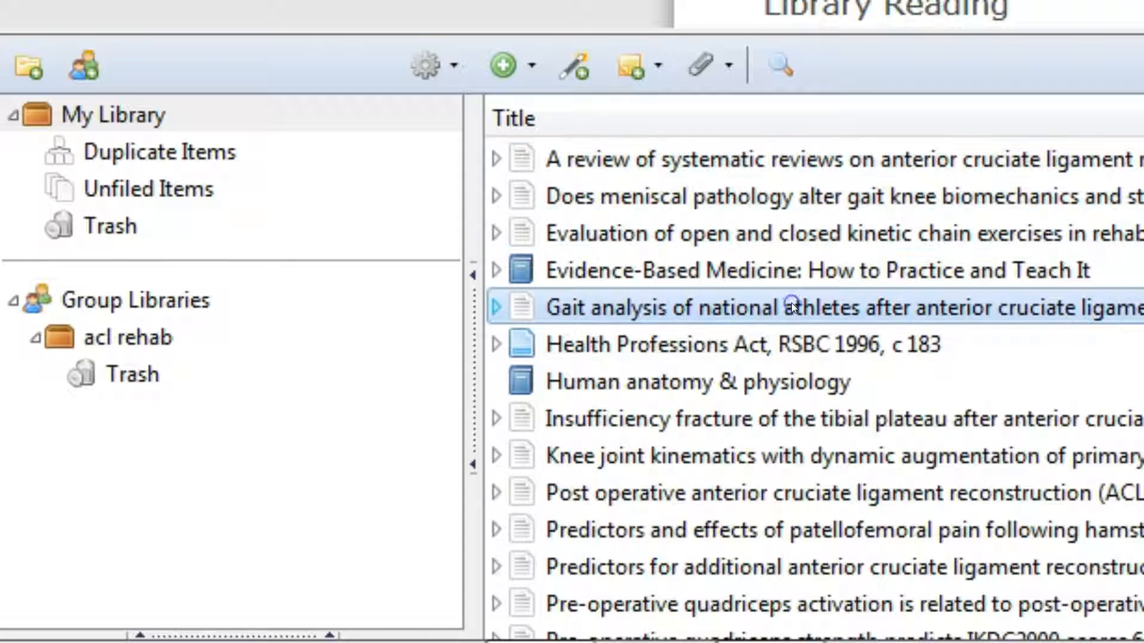
drag(593, 307, 61, 337)
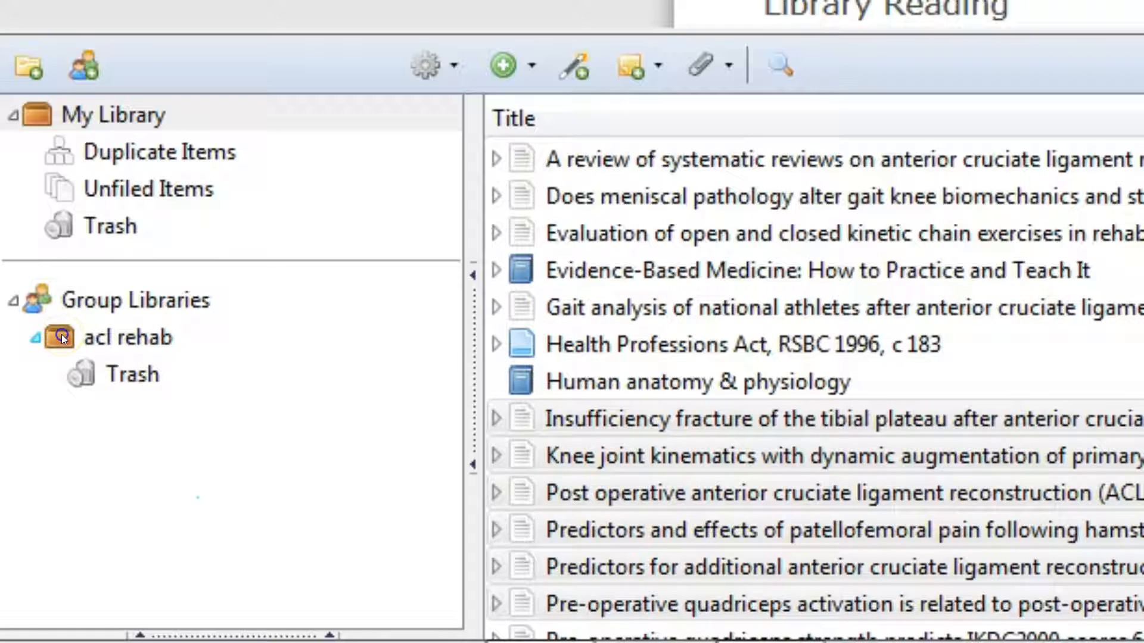
click(62, 335)
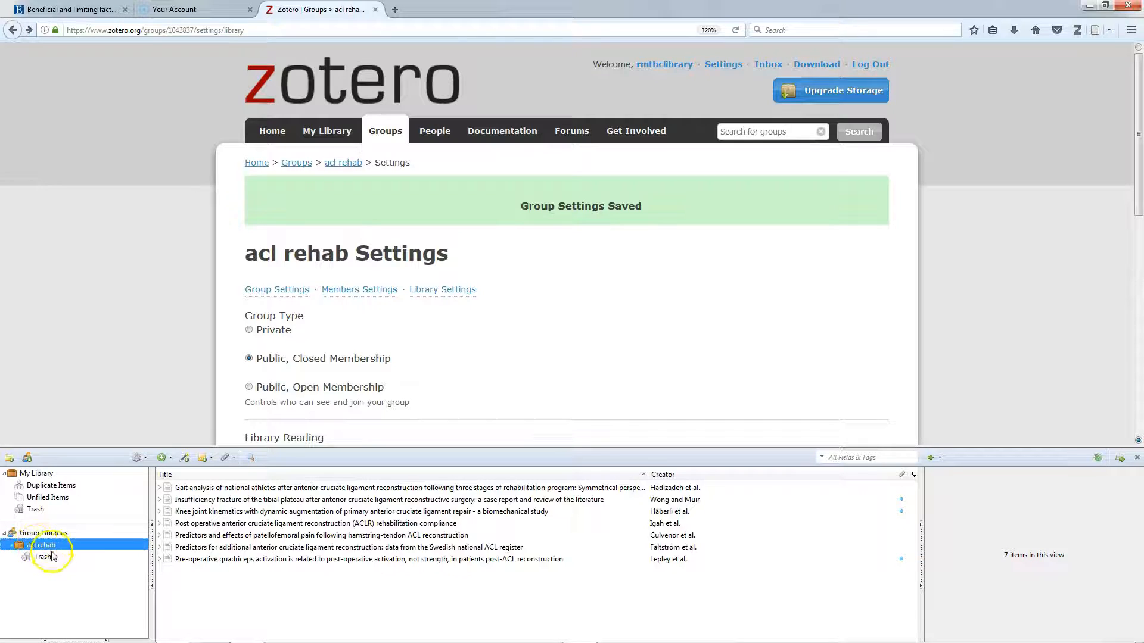
click(40, 544)
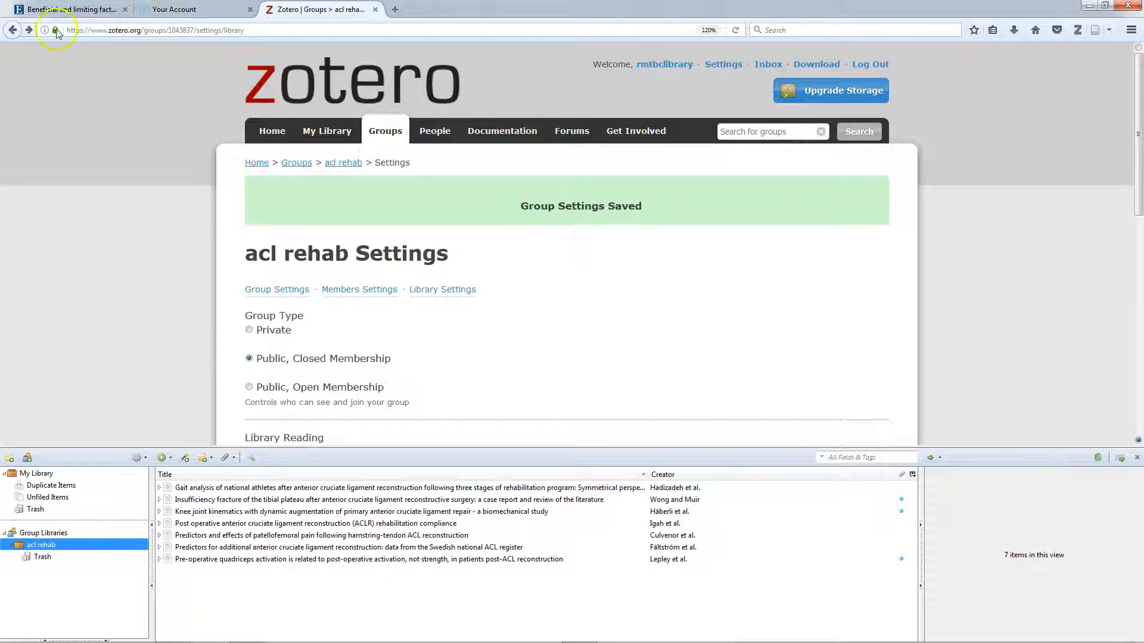
Save the EBSCO return-to-work article into the acl rehab group and sync Zotero
click(58, 9)
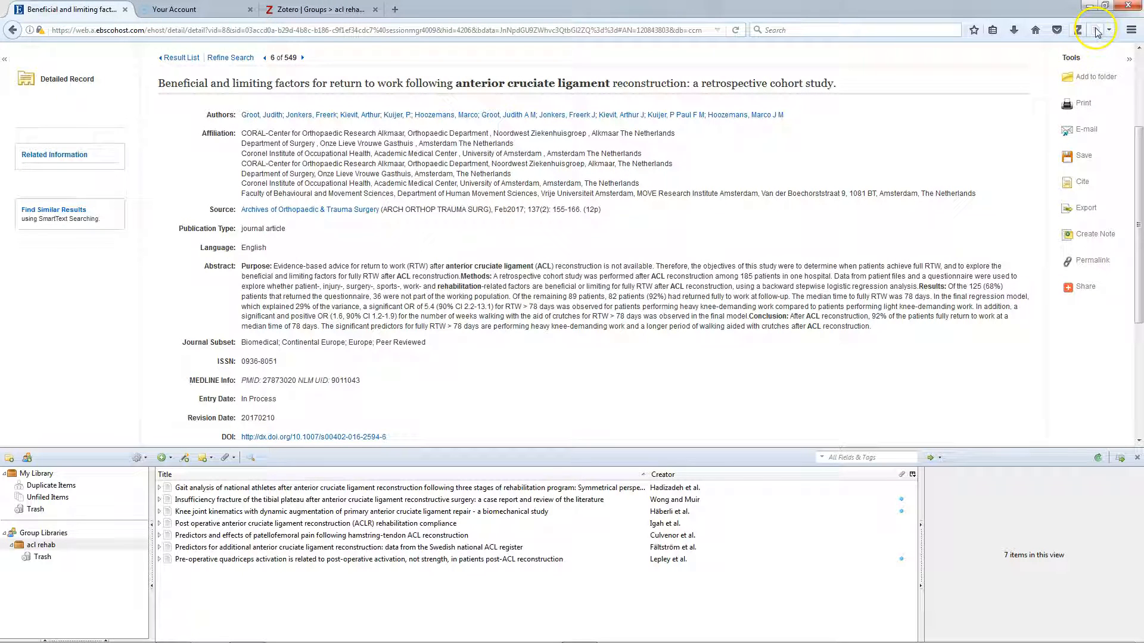
click(1077, 30)
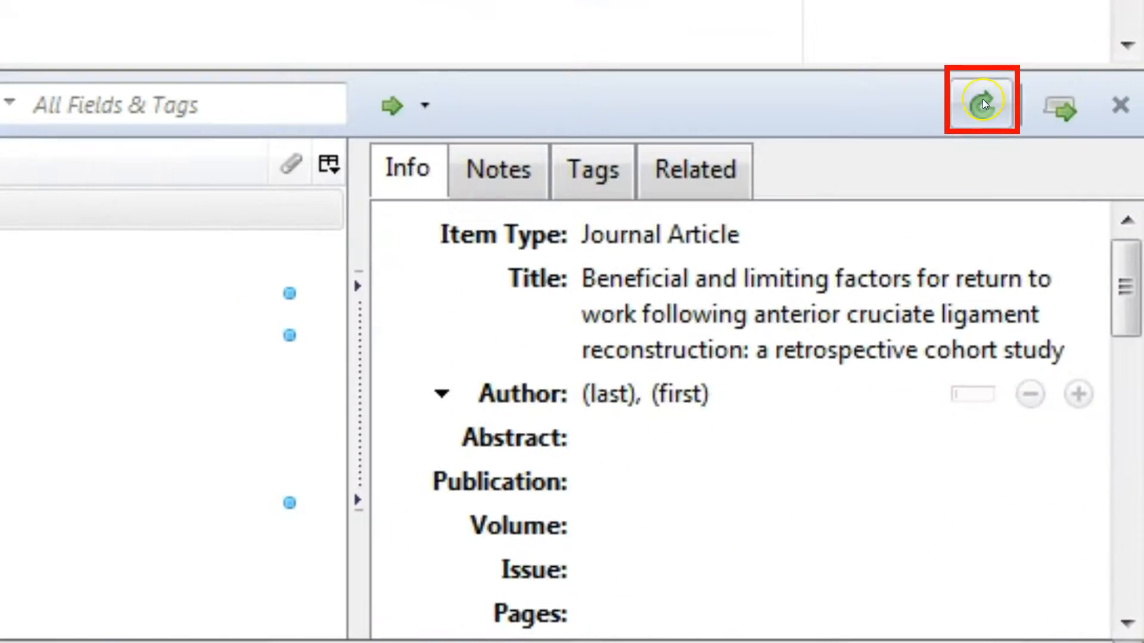
click(983, 103)
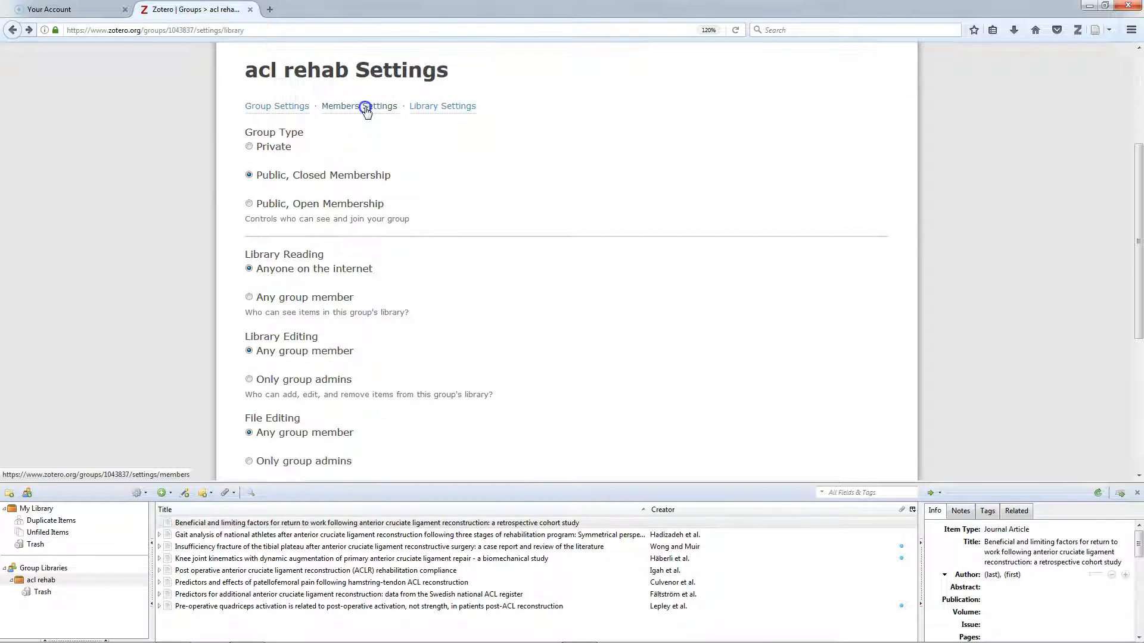
Invite a member to the acl rehab group by entering their Zotero username
click(366, 110)
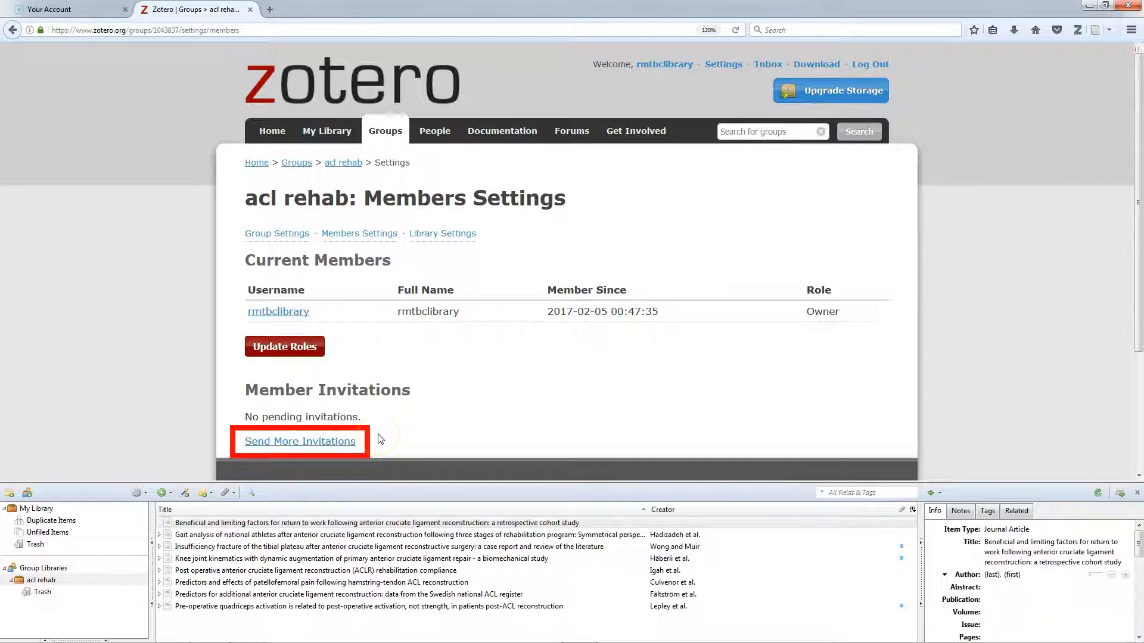
click(338, 442)
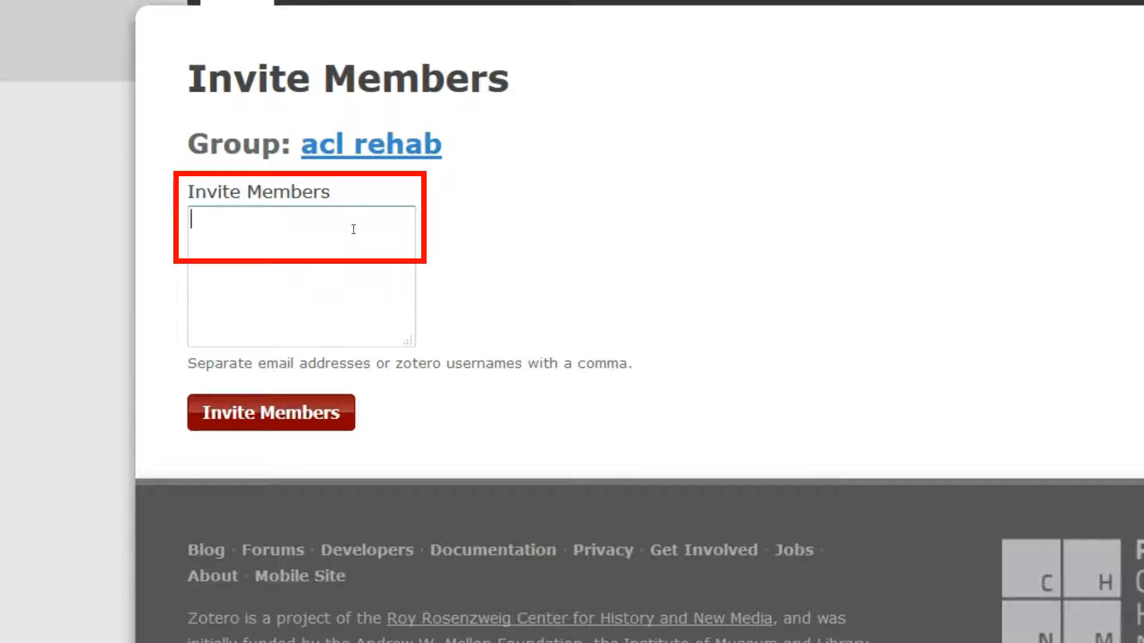
text(mass)
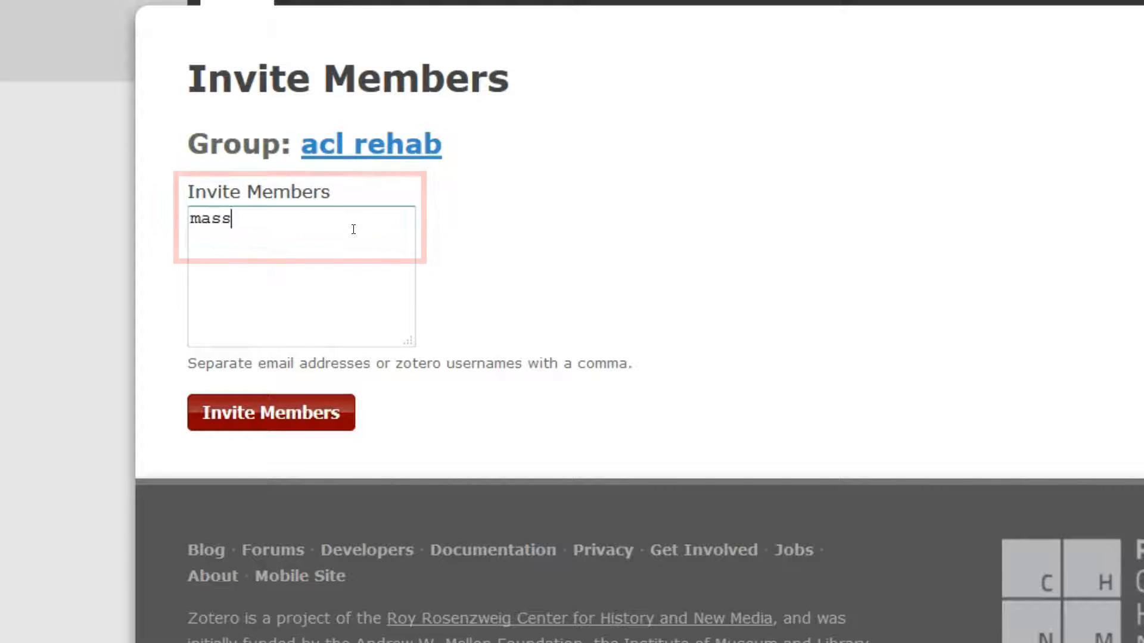
text(age_therapy)
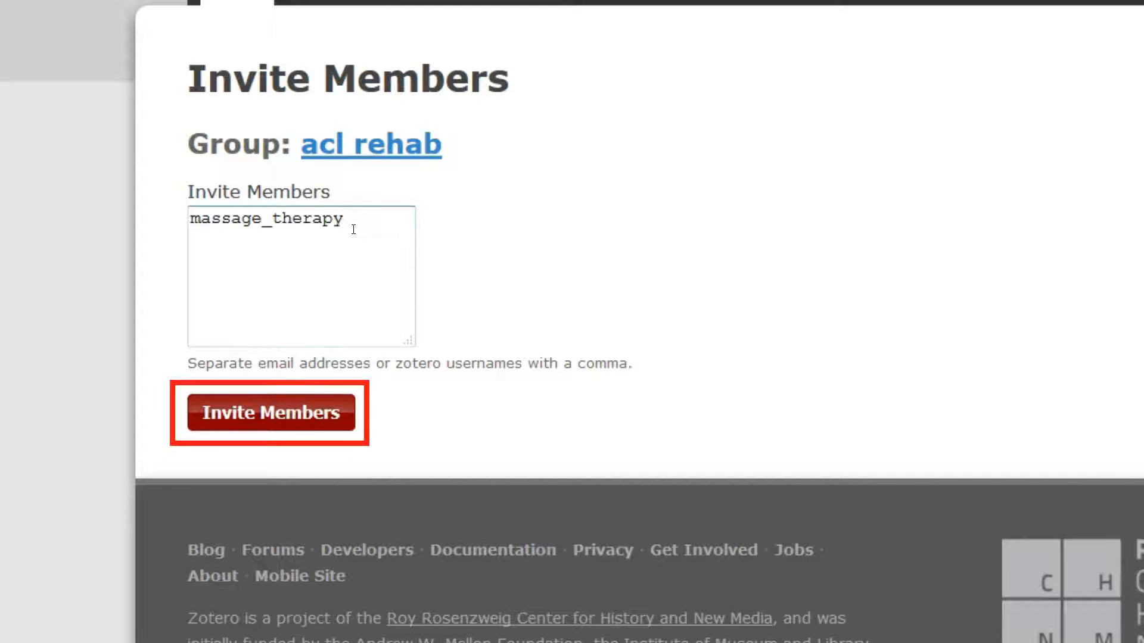
click(329, 412)
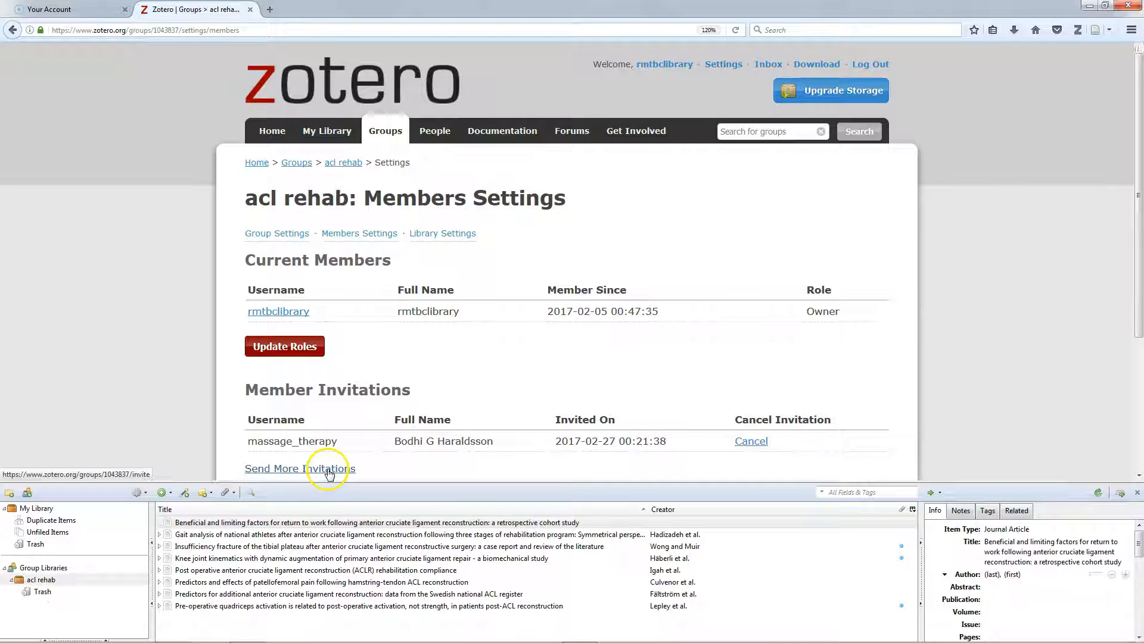
Invite another member by pasting their e-mail address, then cancel that invitation
click(328, 471)
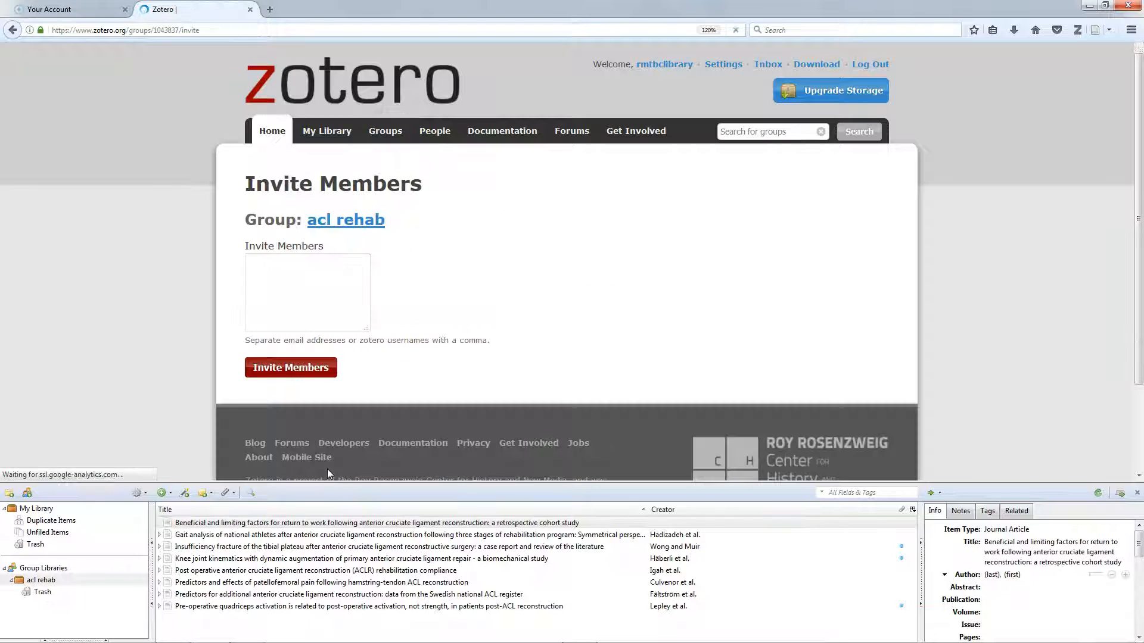
click(362, 278)
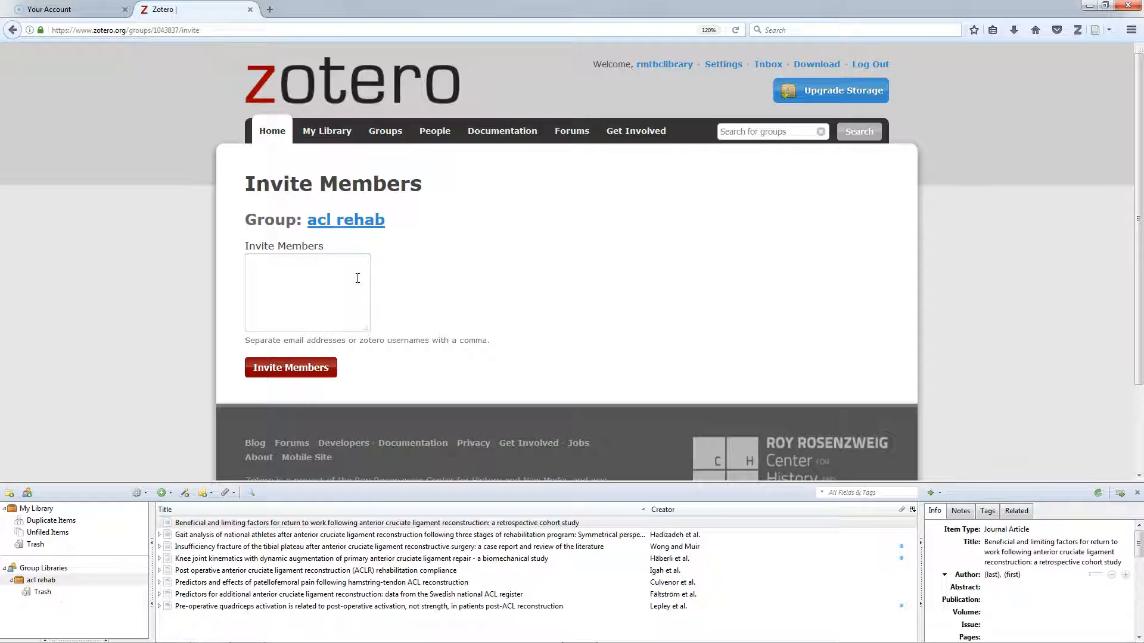
key(ctrl+v)
click(290, 367)
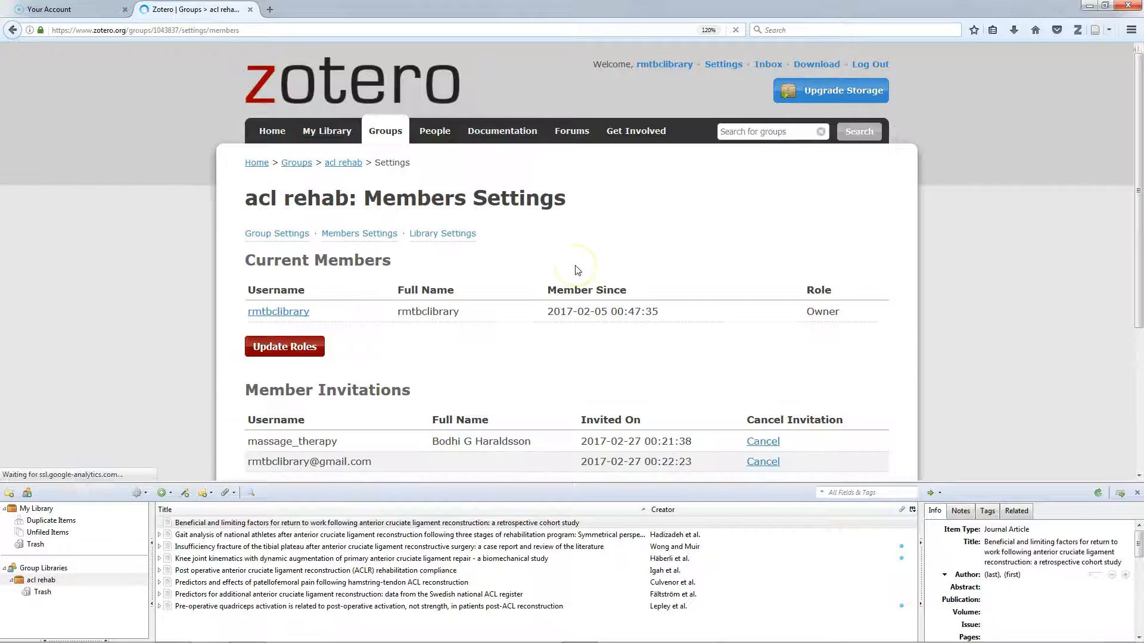
scroll(423, 292, down, 2)
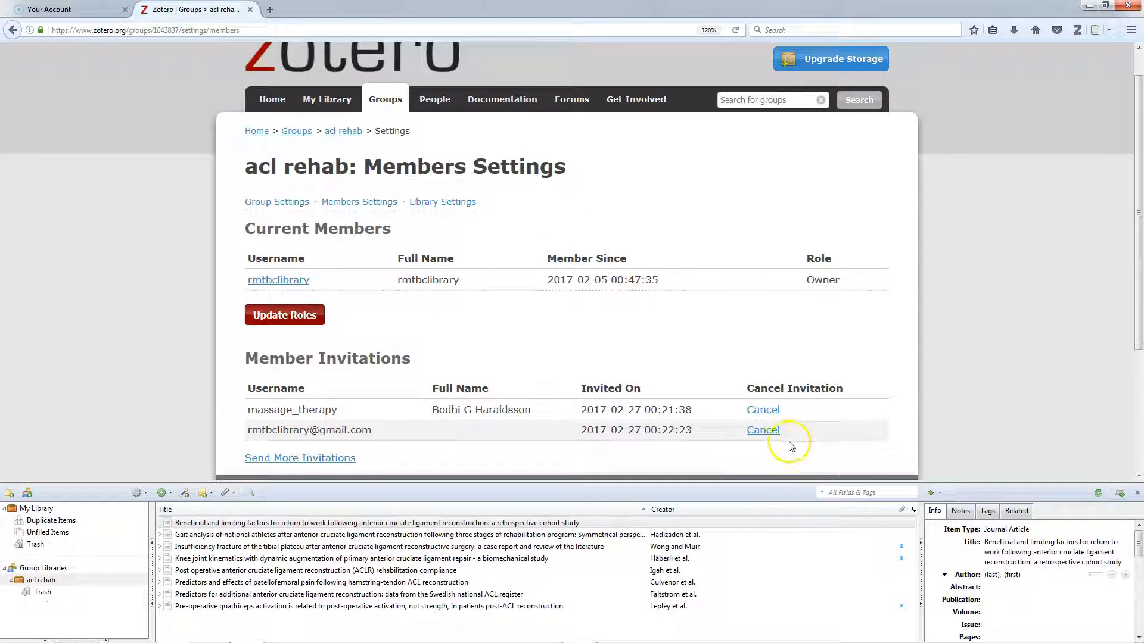
click(762, 430)
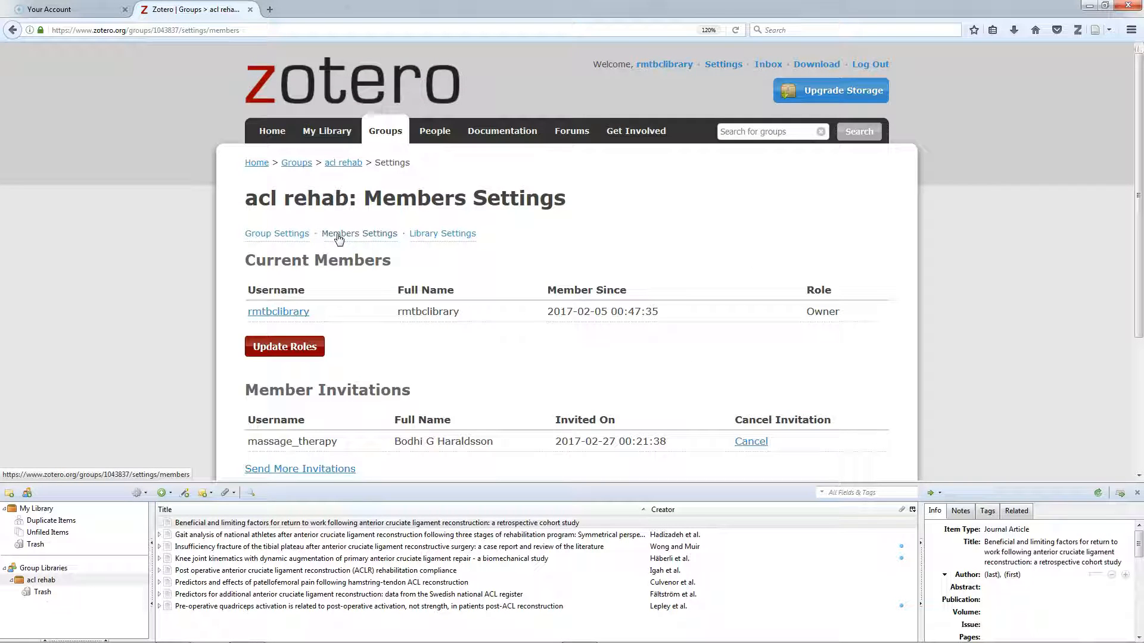
Browse the acl rehab group's web library and view the tibial plateau fracture article's record
click(442, 234)
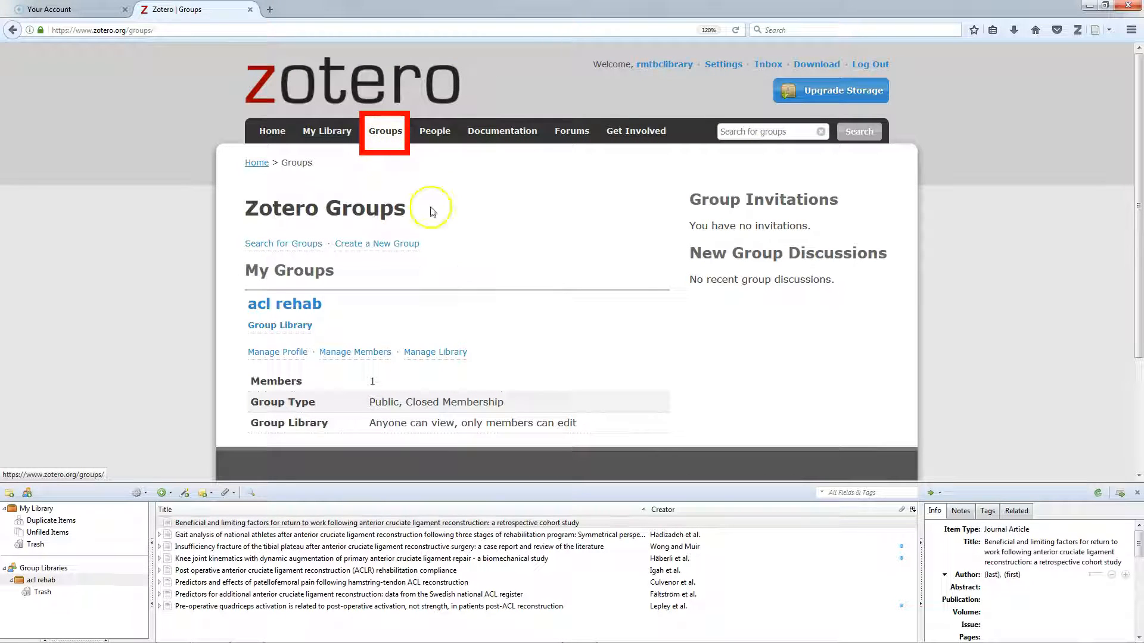
click(294, 304)
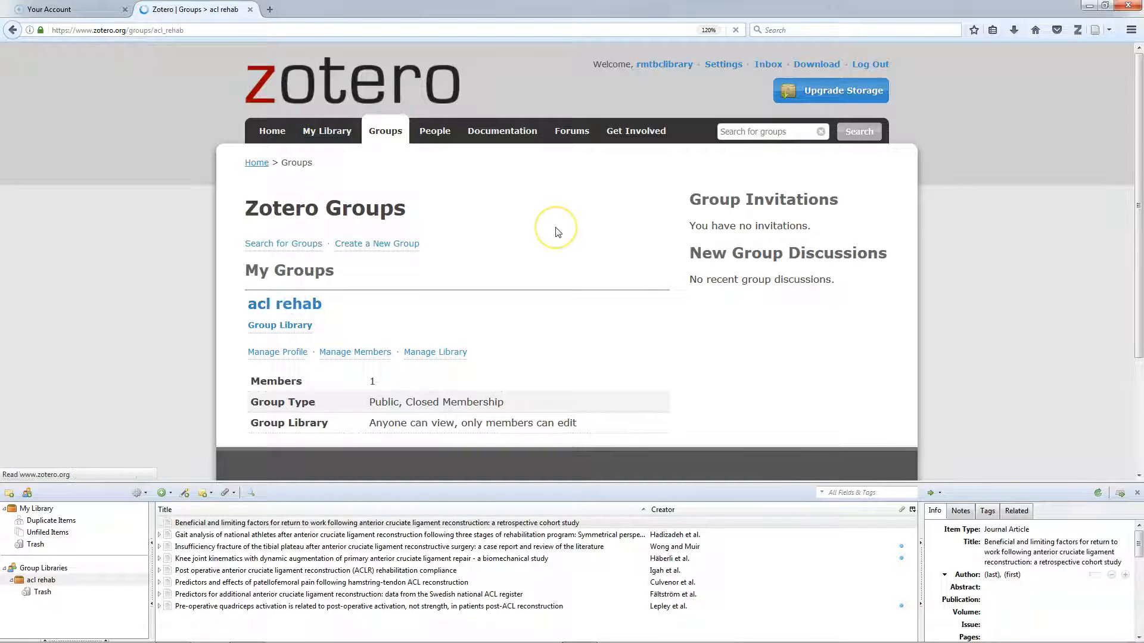
scroll(563, 232, down, 5)
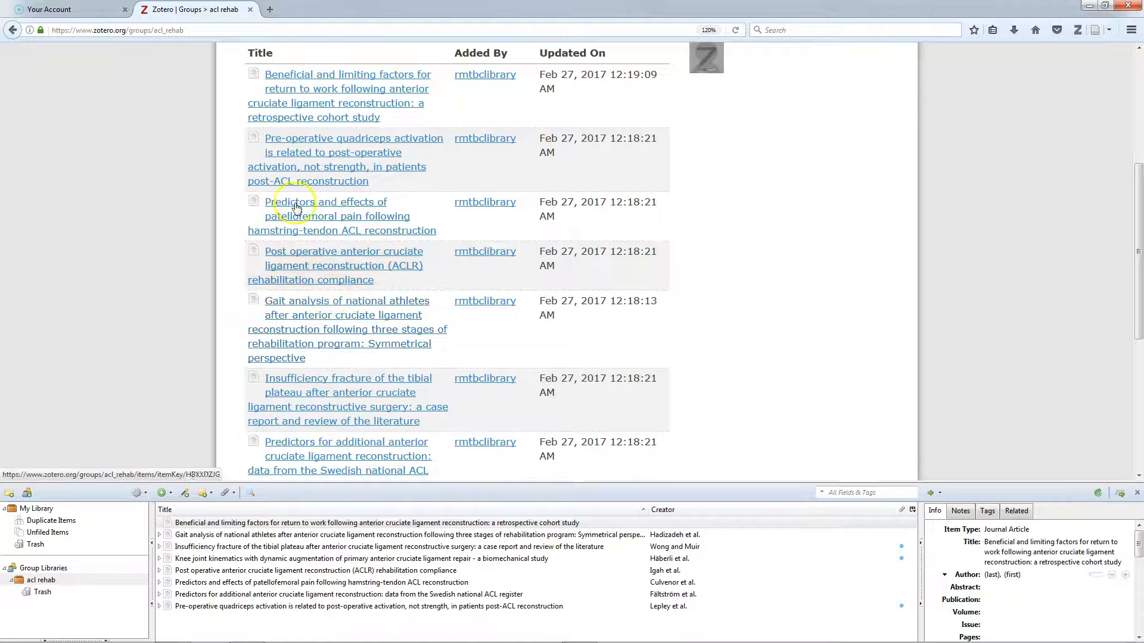
click(160, 30)
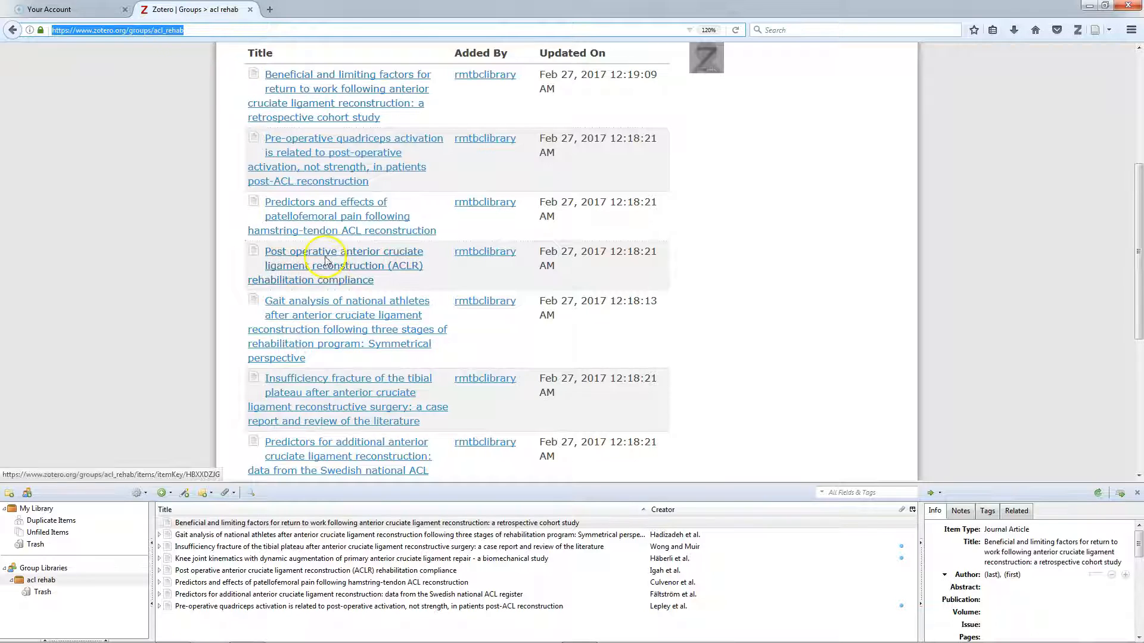
click(349, 385)
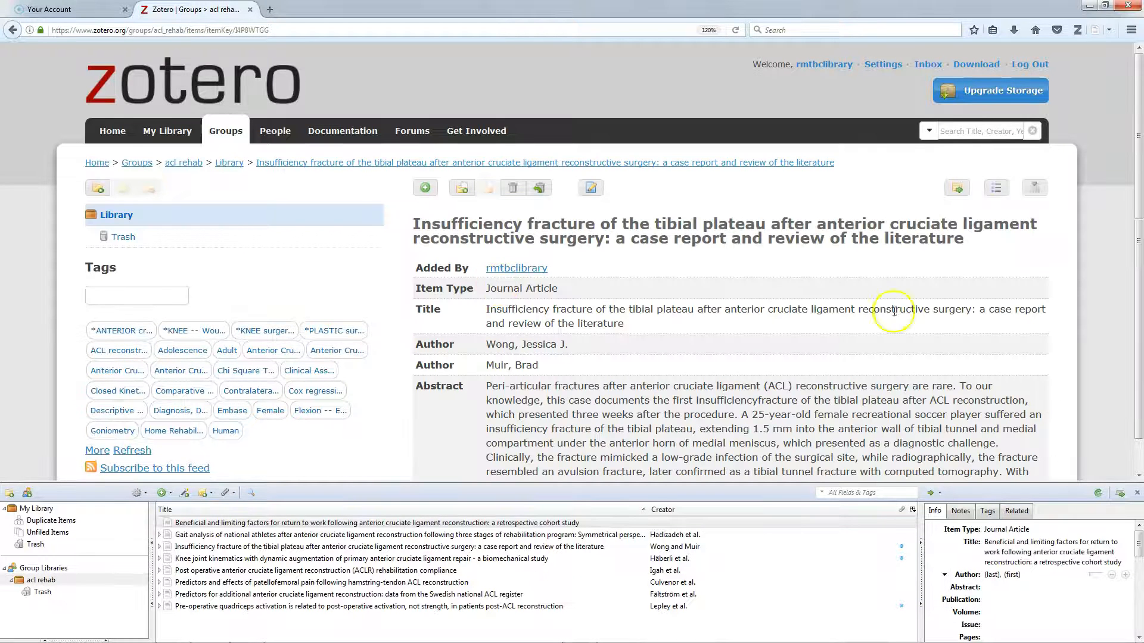
drag(1138, 153, 1138, 344)
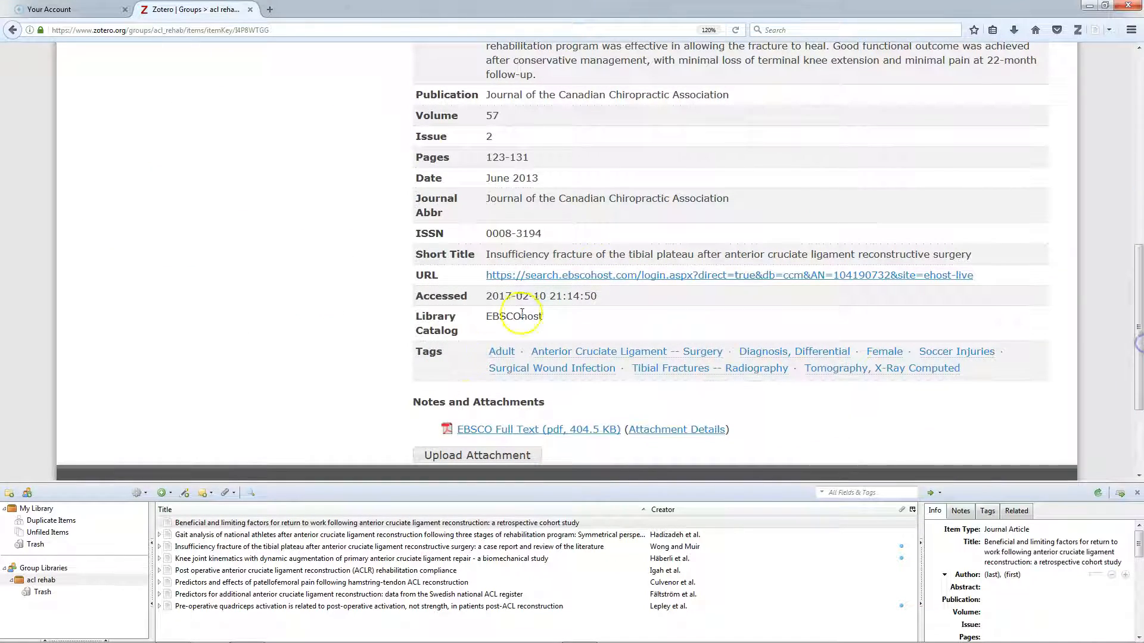